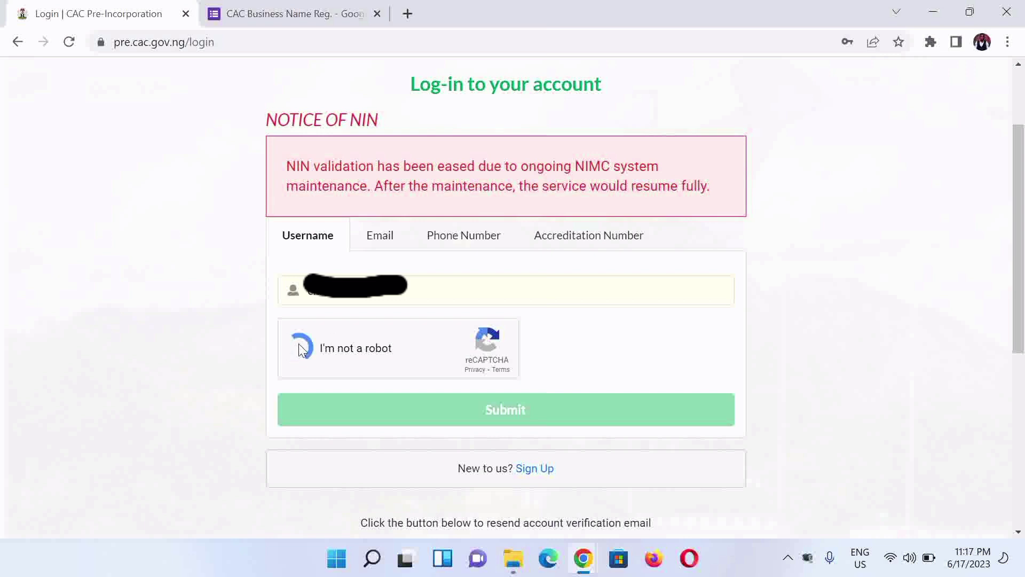
# Step: Submit the account username, then log in with the password to reach the dashboard
pyautogui.click(354, 413)
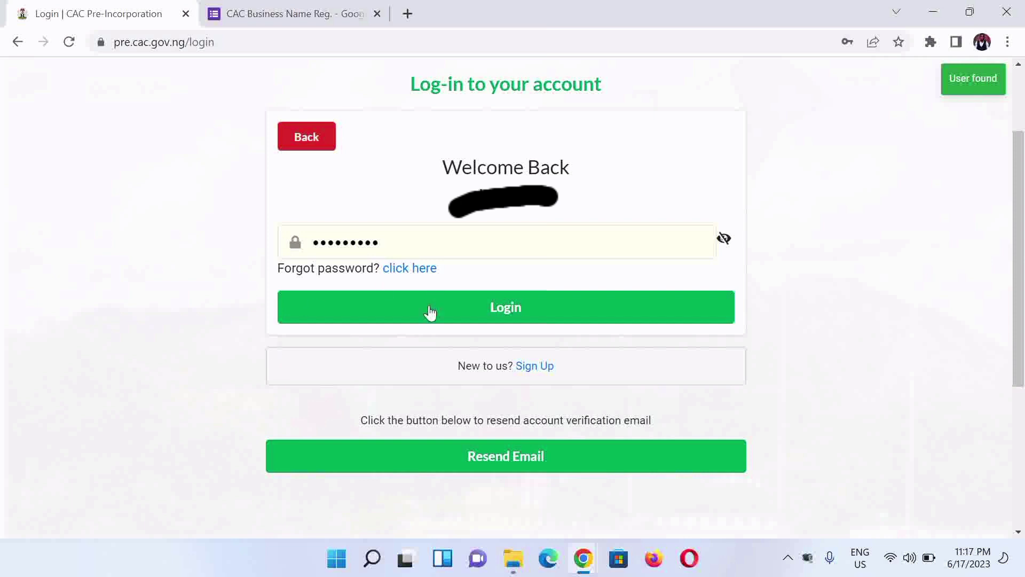
pyautogui.click(392, 316)
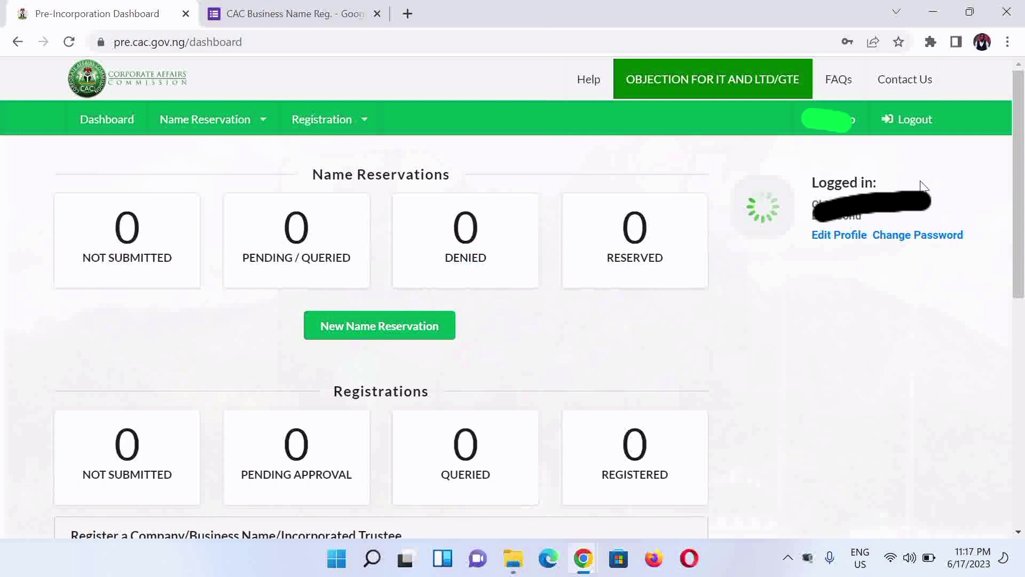
# Step: Open the Edit Profile page from the dashboard
pyautogui.click(829, 239)
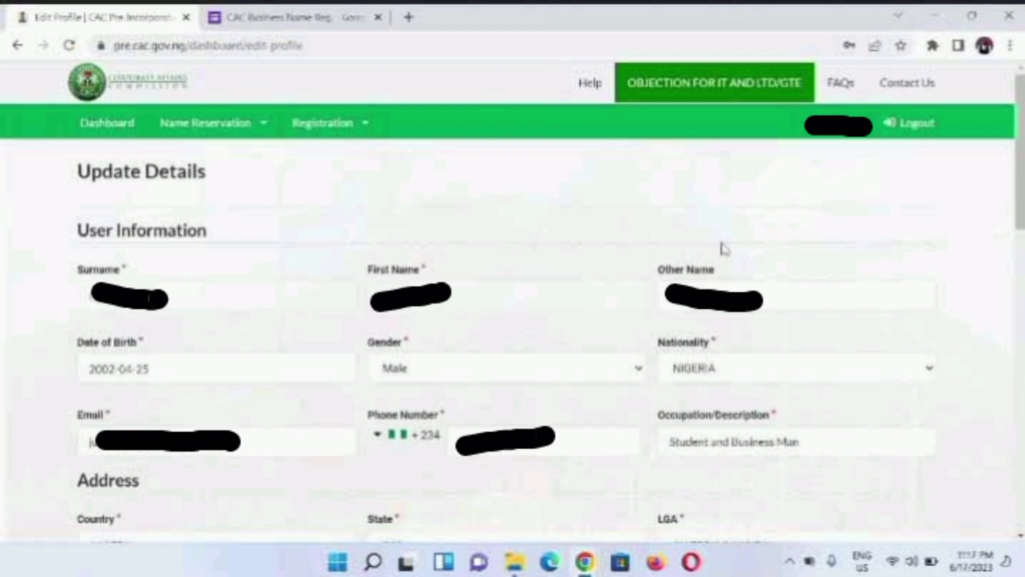
# Step: Upload the Signature image from Documents > Gwrite's Clients > CAC
pyautogui.scroll(-12, 228, 181)
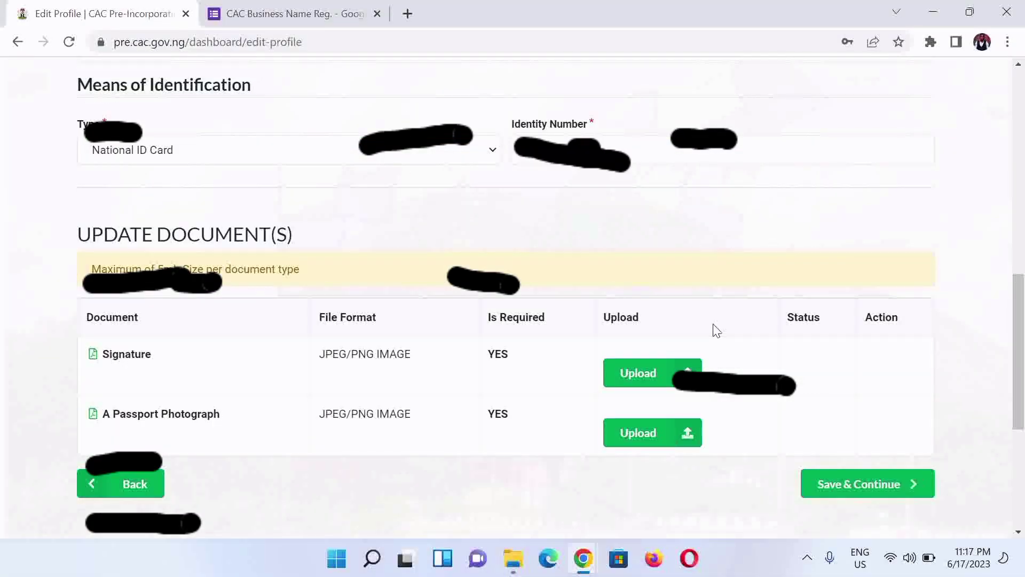
pyautogui.click(620, 371)
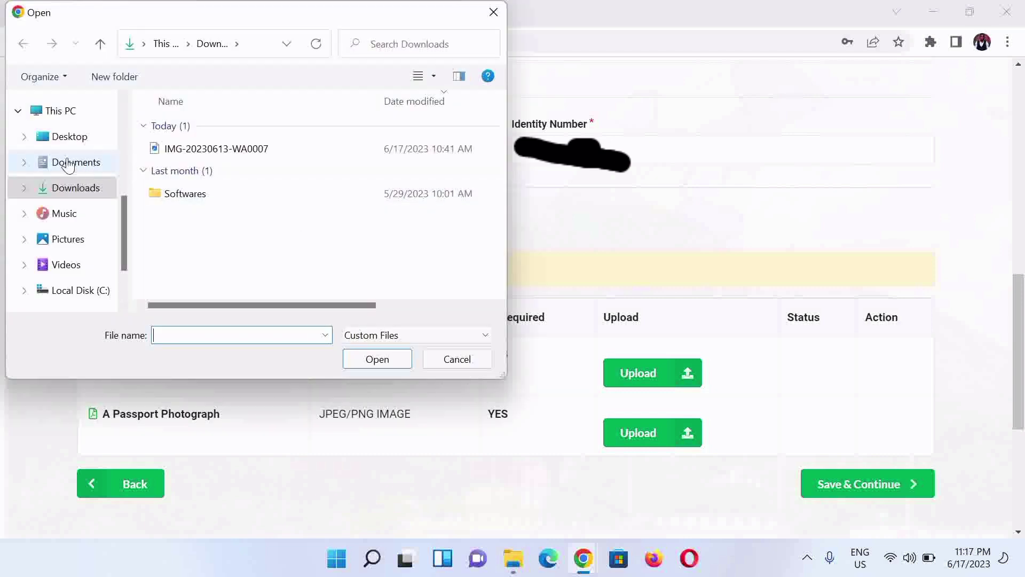
pyautogui.click(64, 169)
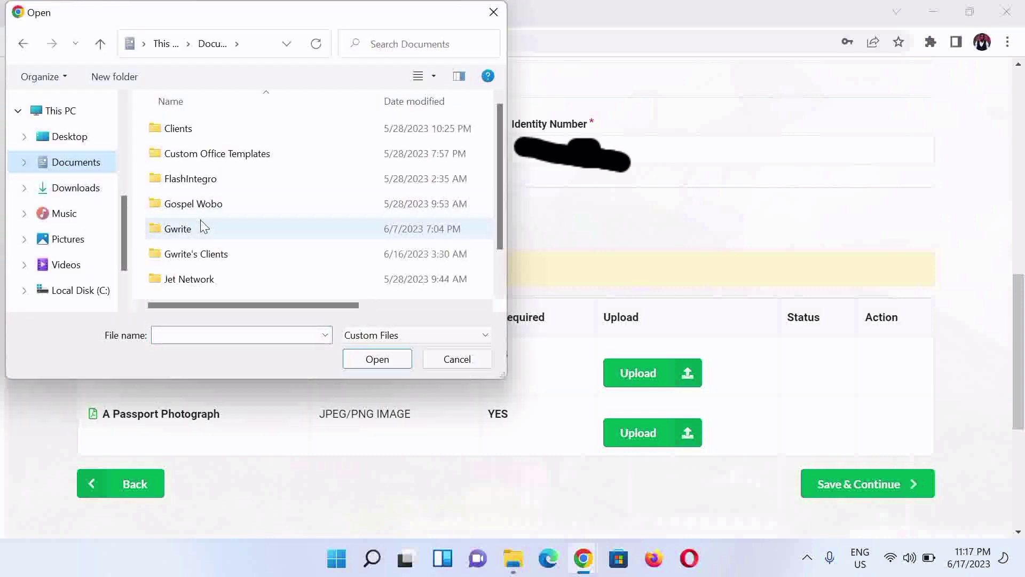
pyautogui.doubleClick(201, 252)
pyautogui.doubleClick(197, 133)
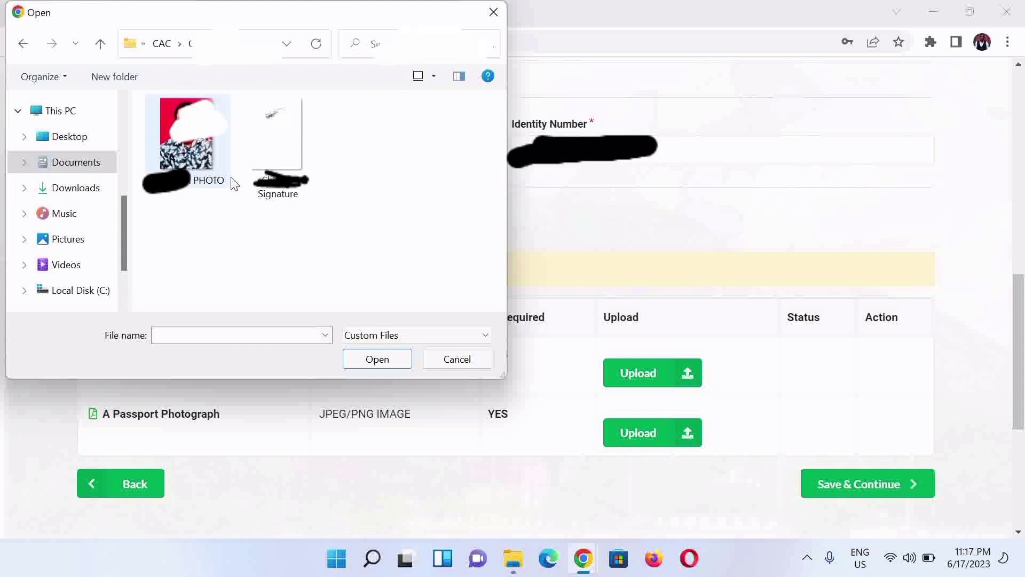
pyautogui.click(295, 153)
pyautogui.click(288, 136)
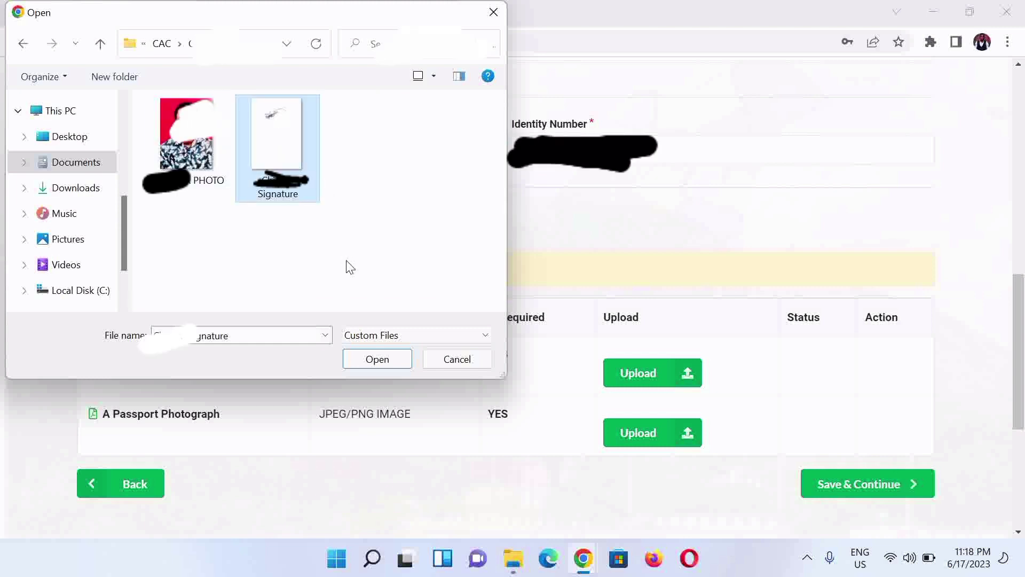
pyautogui.click(377, 364)
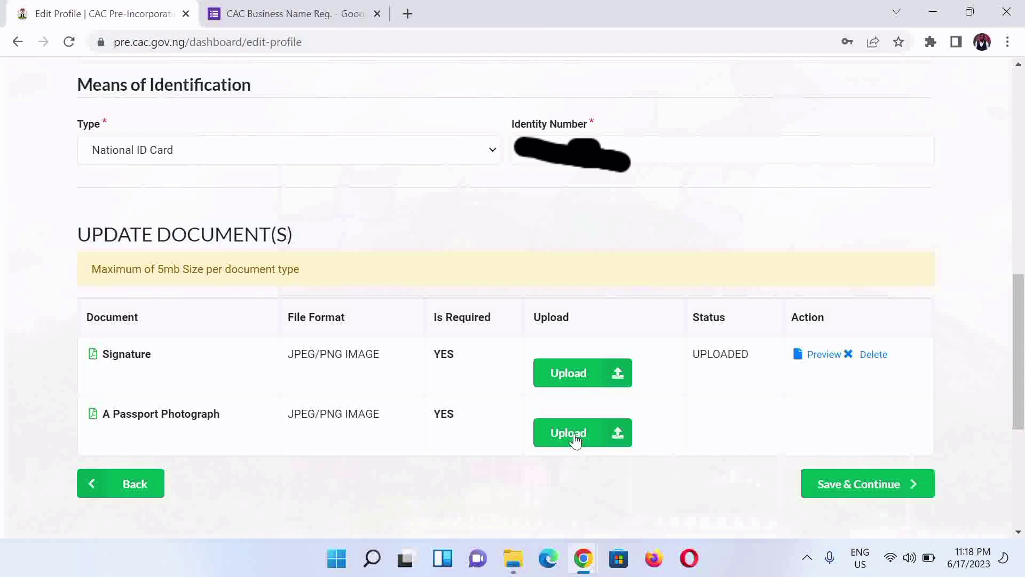
# Step: Upload the passport photograph from the same CAC folder
pyautogui.click(574, 435)
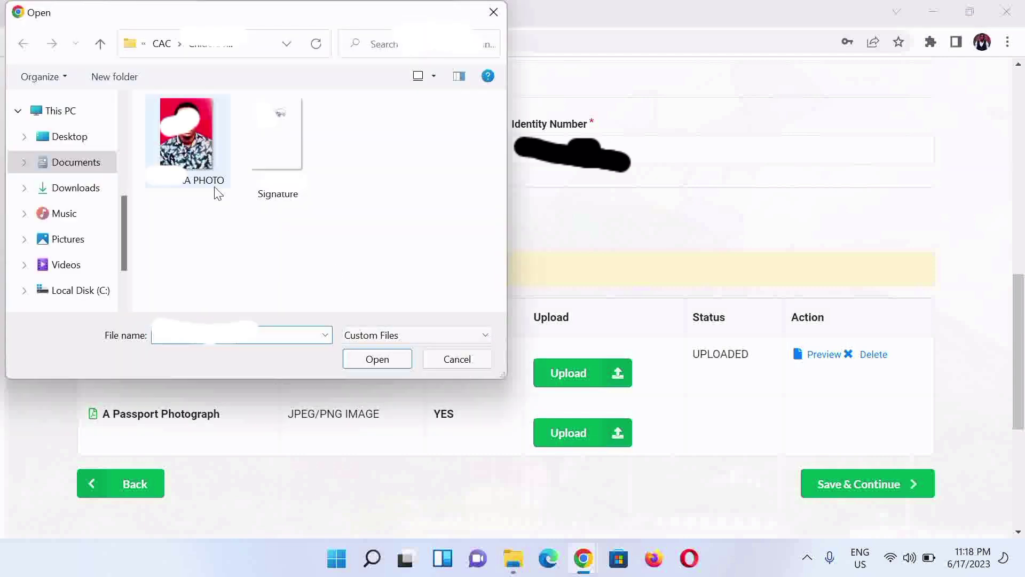
pyautogui.click(196, 158)
pyautogui.click(374, 361)
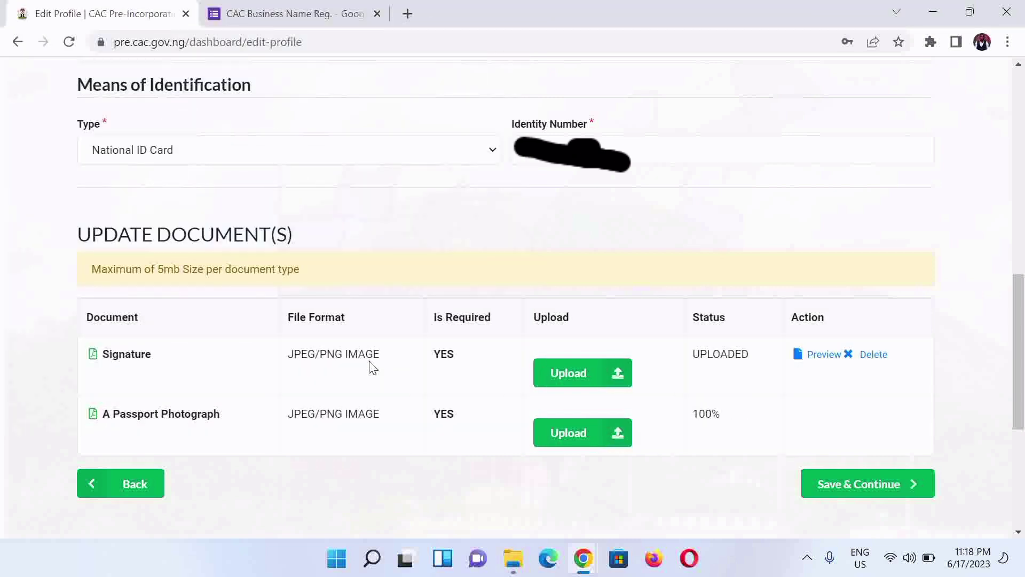
# Step: Save the Edit Profile page and return to the dashboard
pyautogui.click(865, 487)
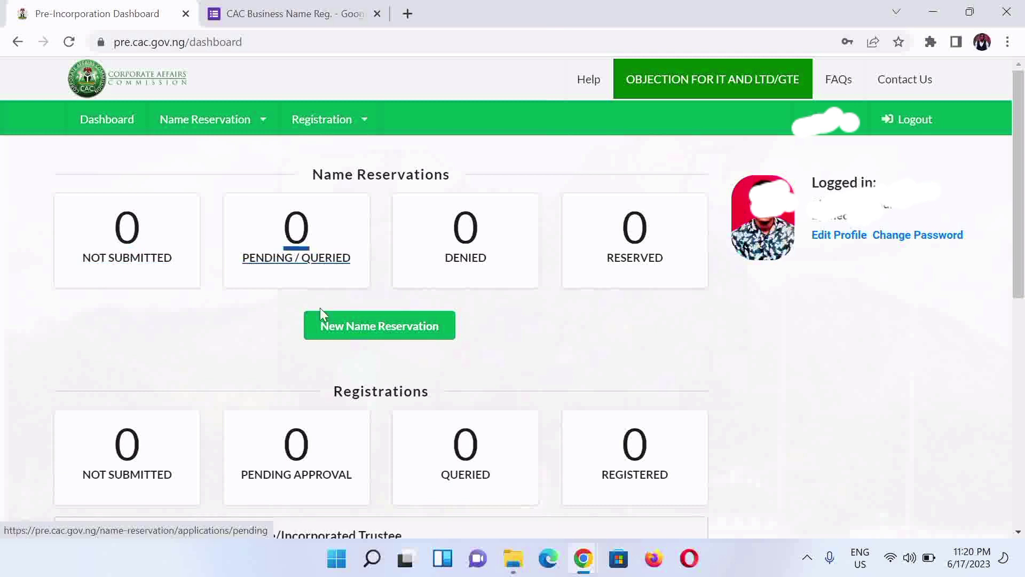
# Step: Start a new reservation with classification BUSINESS NAME and type BUSINESS NAME - SOLE PROPRIETOR
pyautogui.click(354, 332)
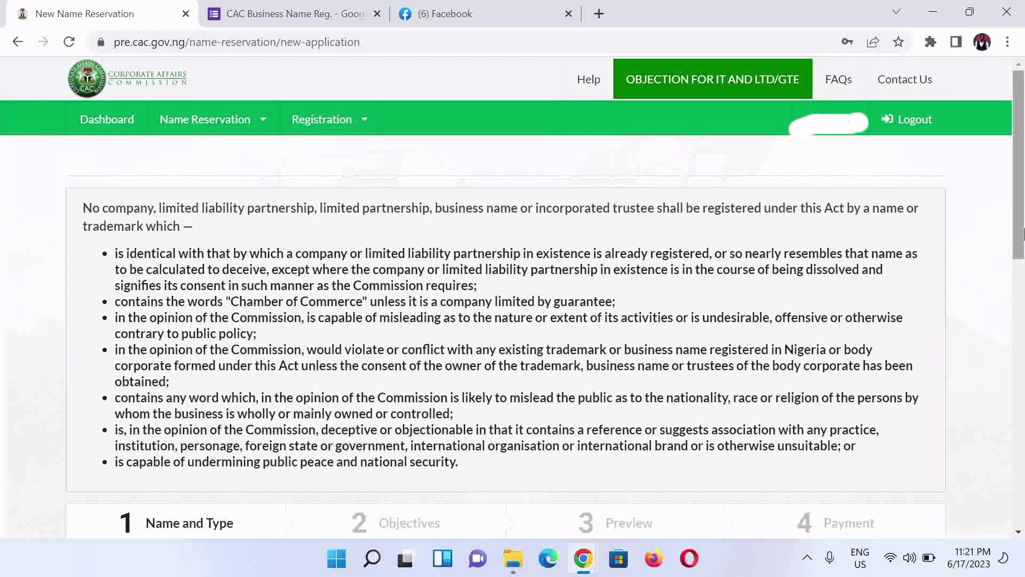
pyautogui.moveTo(1021, 230); pyautogui.dragTo(1021, 129)
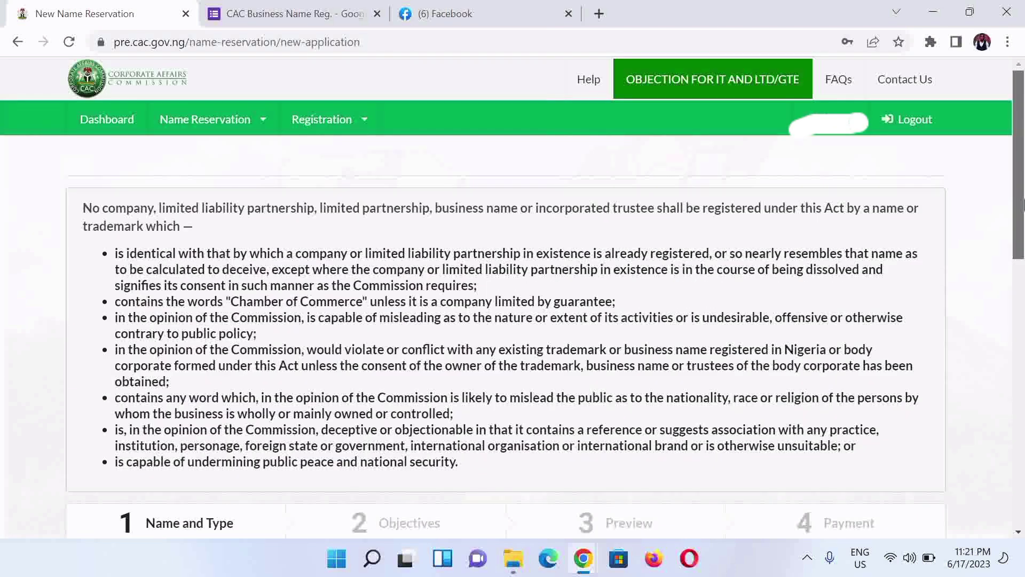
pyautogui.moveTo(1021, 203); pyautogui.dragTo(1021, 325)
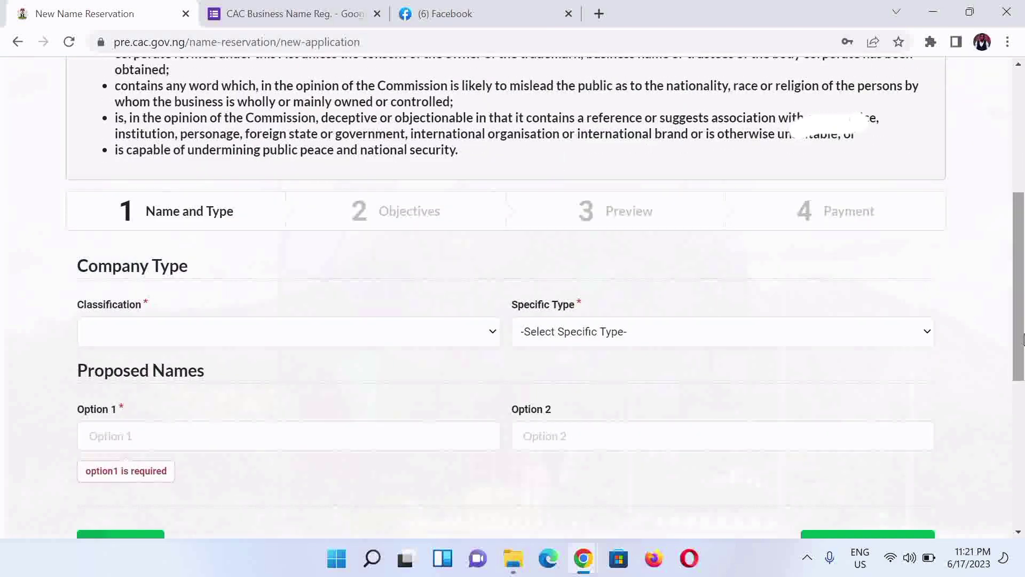
pyautogui.click(464, 334)
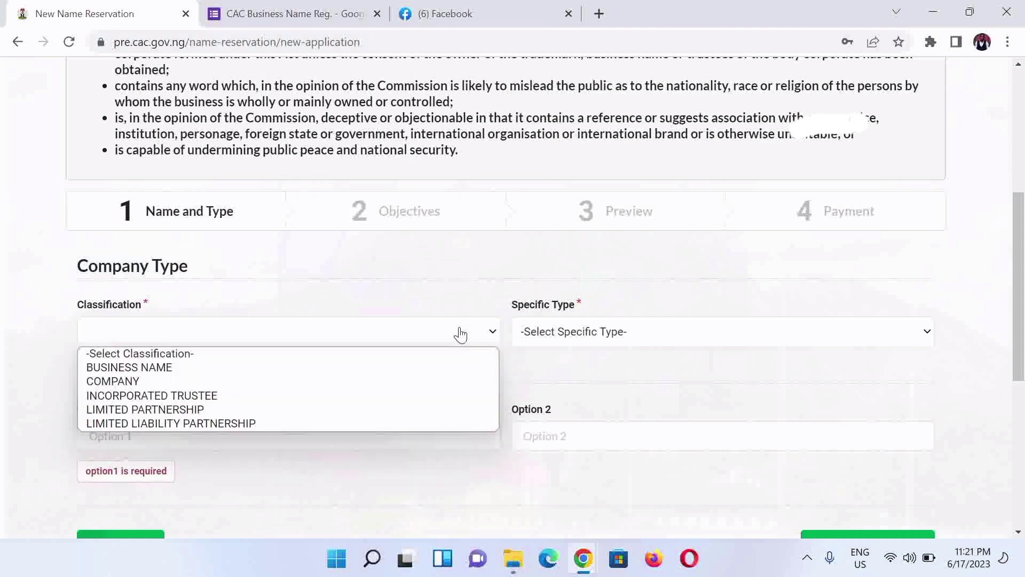
pyautogui.click(160, 368)
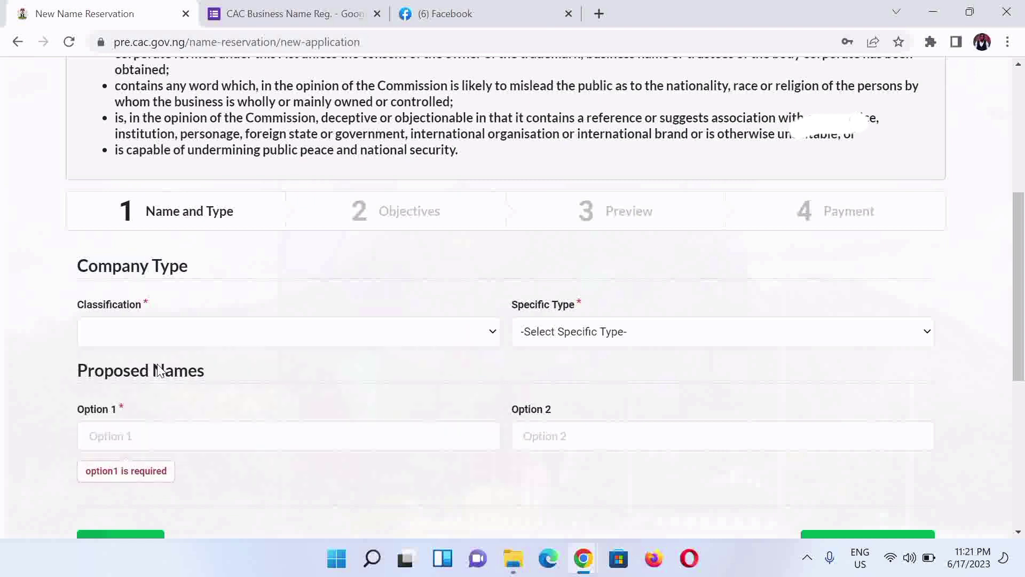
pyautogui.click(574, 340)
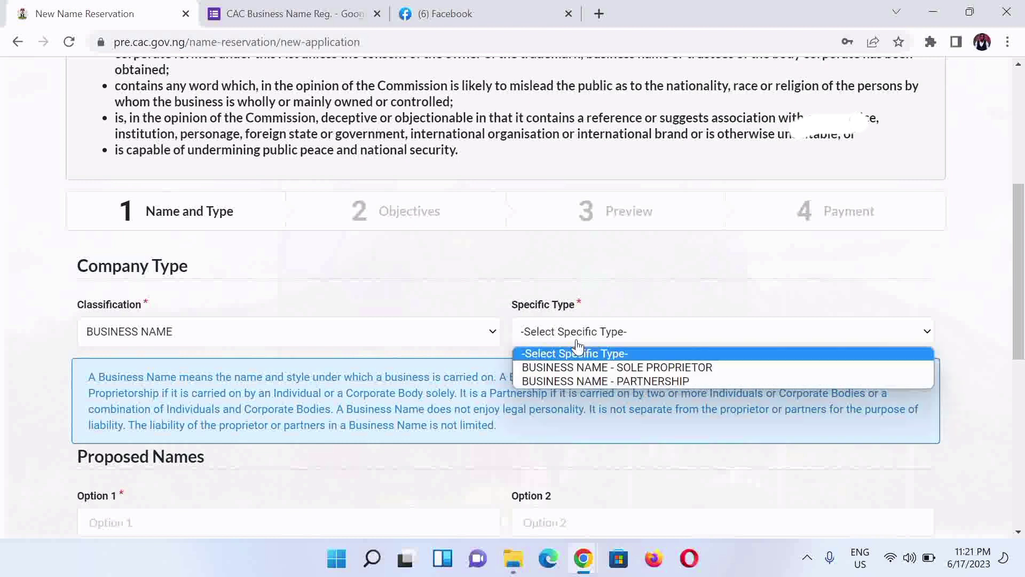
pyautogui.click(612, 368)
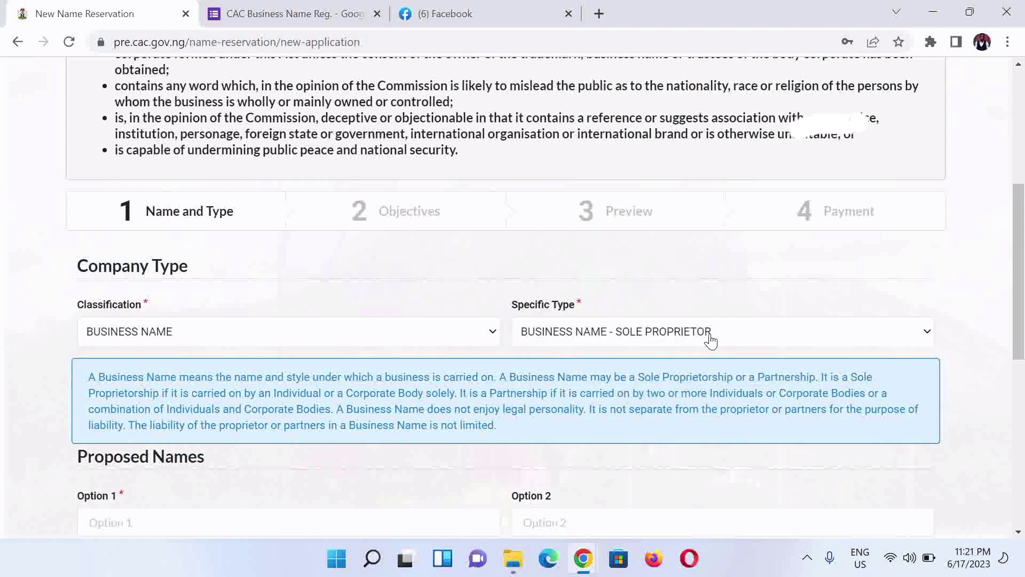
# Step: Enter JURIST EXCHANGE and JURIST ENTERPRISE as name options 1 and 2, then save
pyautogui.moveTo(1018, 302); pyautogui.dragTo(1019, 374)
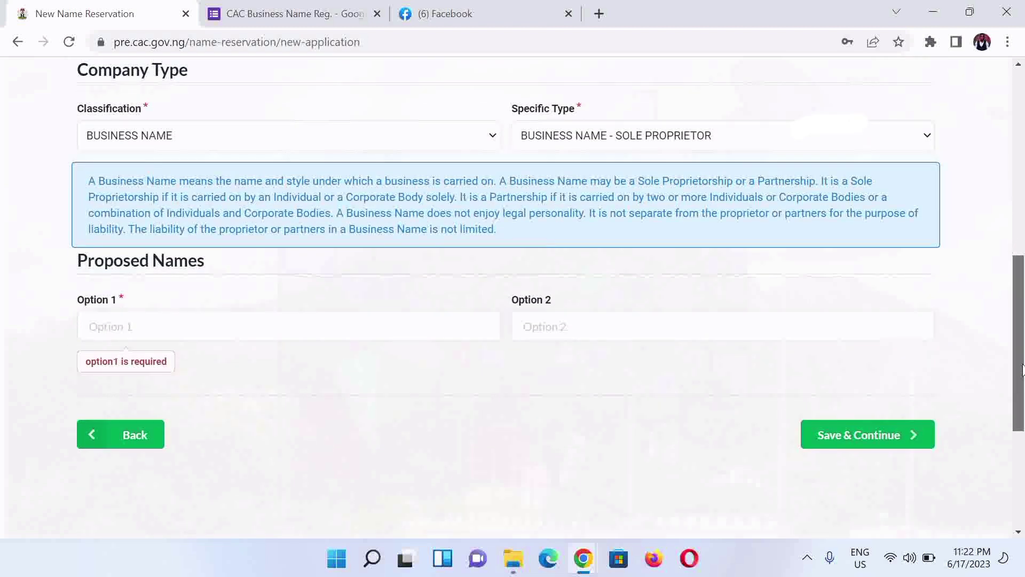
pyautogui.write('REPRO')
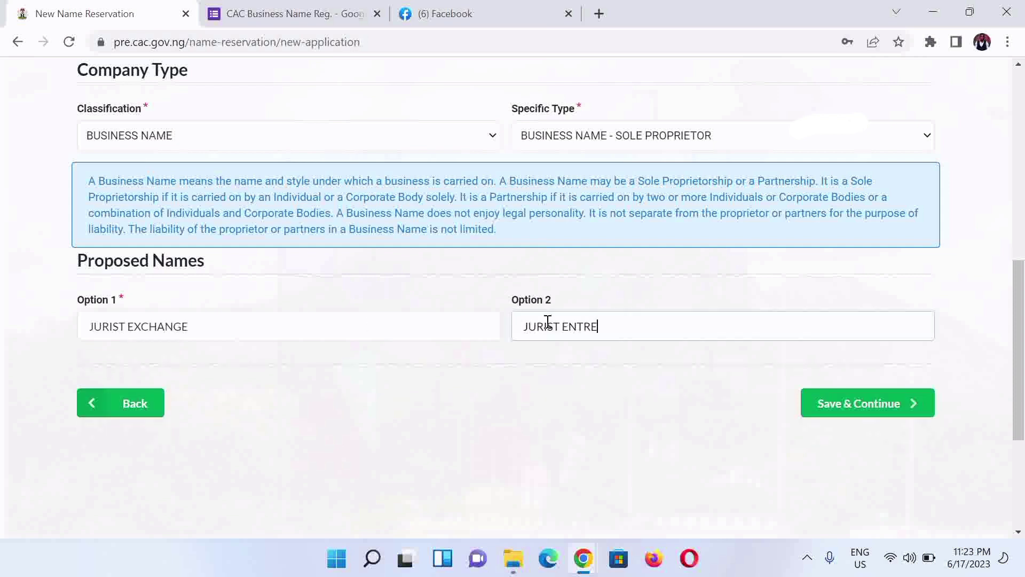
pyautogui.press('BackSpace')
pyautogui.write('ISE')
pyautogui.click(851, 414)
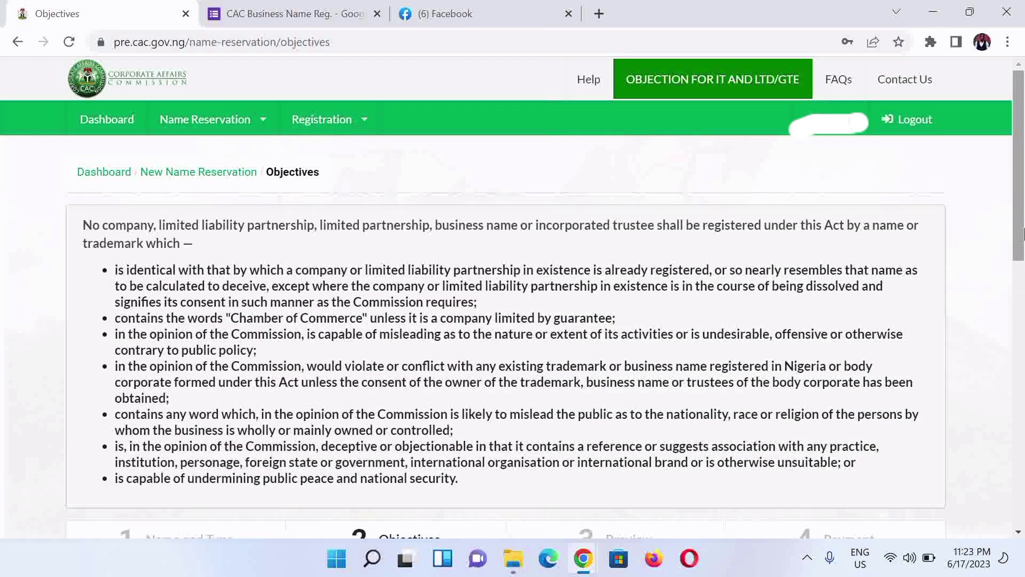
pyautogui.moveTo(1019, 242); pyautogui.dragTo(1002, 357)
# Step: Set the reason for availability search to NEW INCORPORATION / REGISTRATION
pyautogui.scroll(-1, 1020, 318)
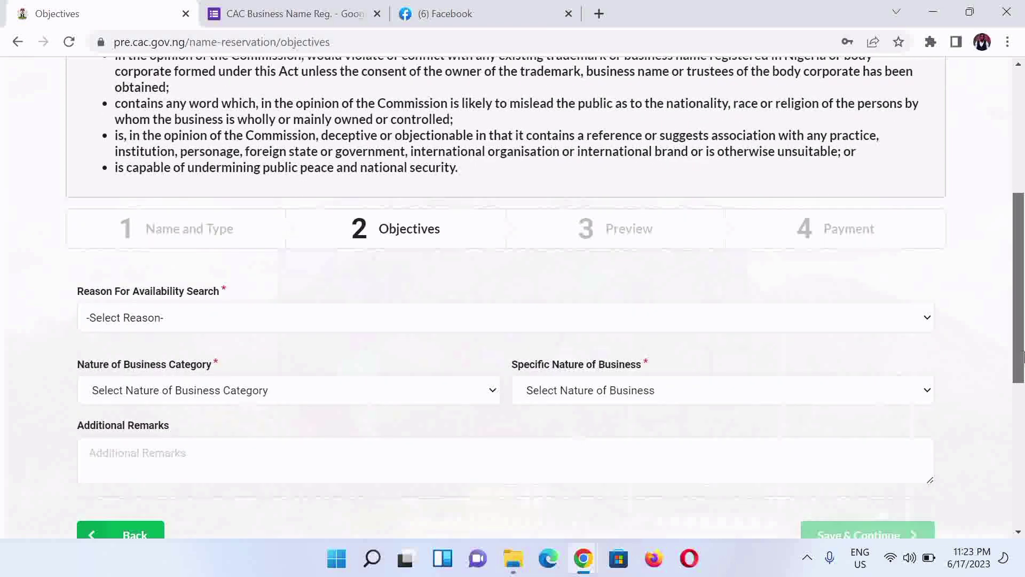
pyautogui.click(887, 327)
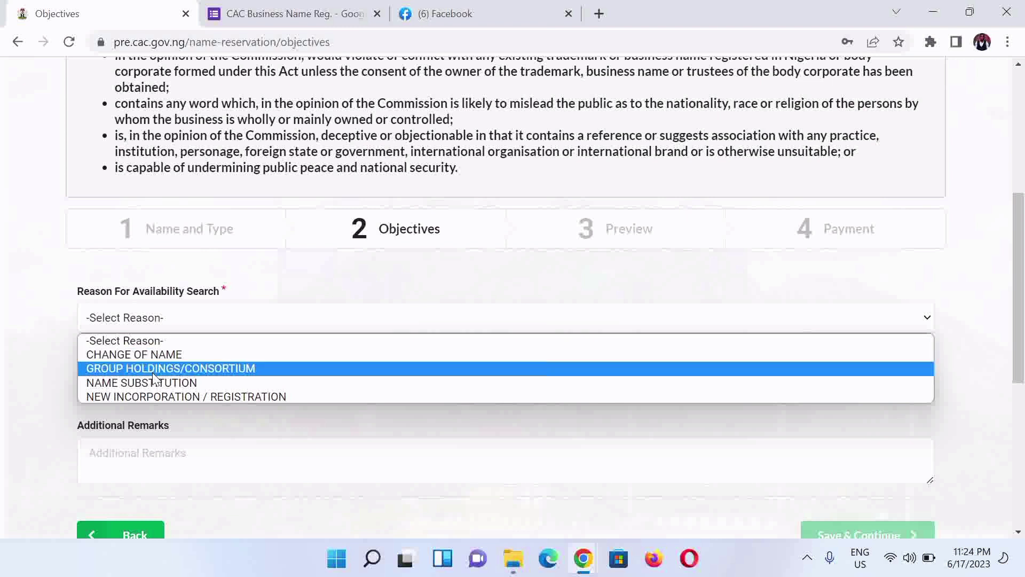
pyautogui.click(163, 401)
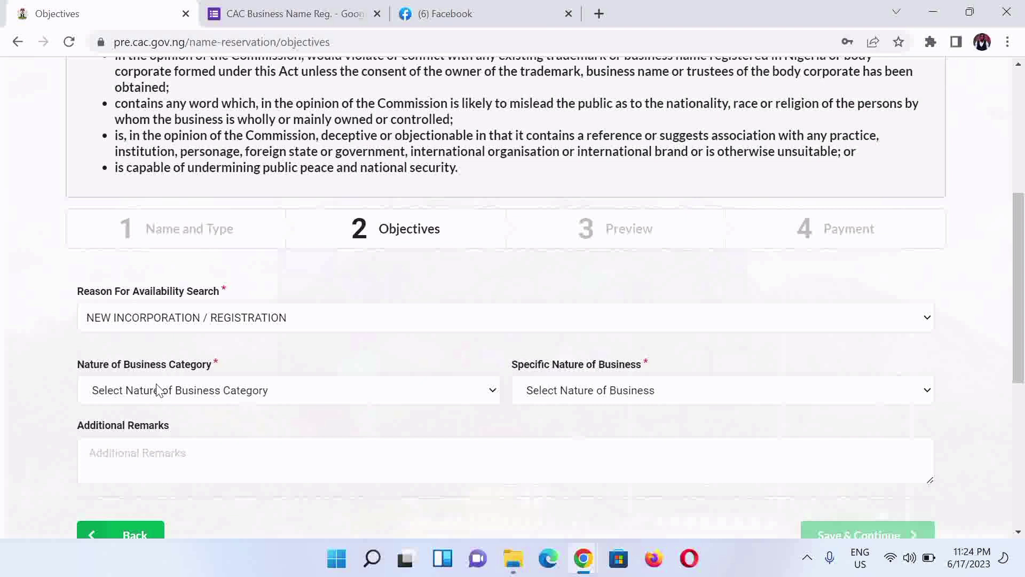
pyautogui.click(159, 390)
pyautogui.scroll(-1, 137, 349)
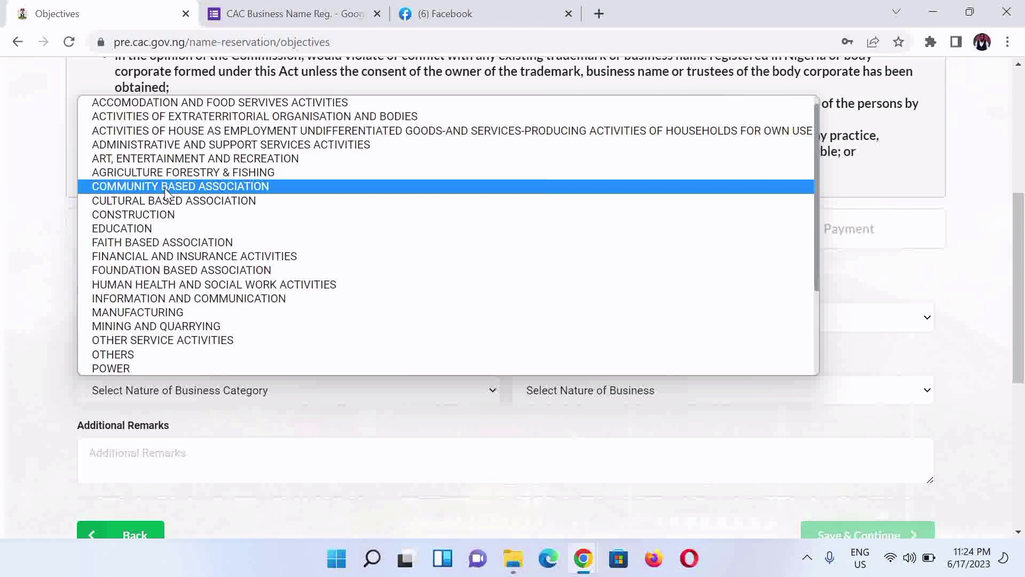
# Step: Choose EDUCATION as the category and locate ICT TRAINING AND CONSULTANCY in the specific list
pyautogui.click(174, 227)
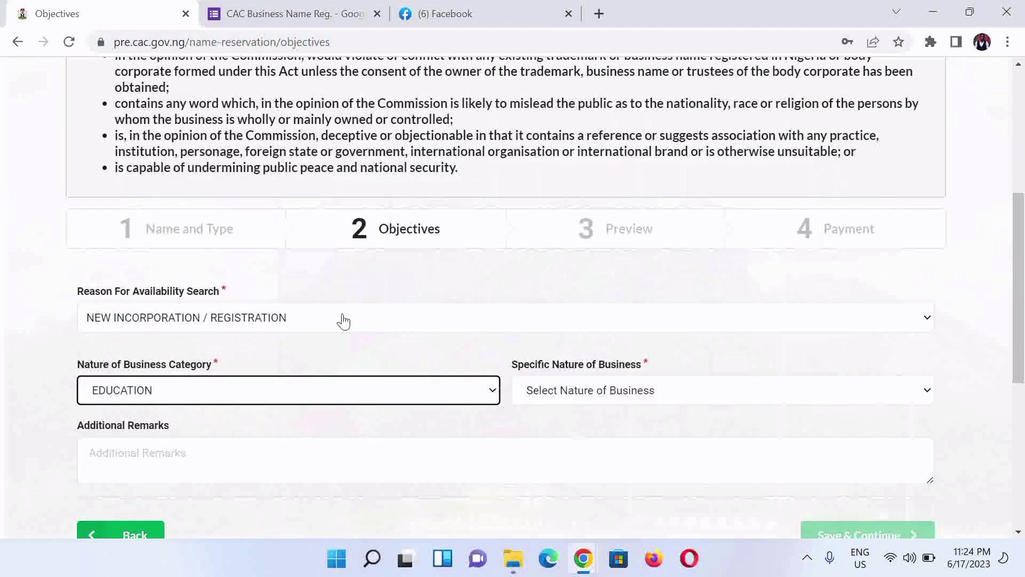
pyautogui.click(548, 393)
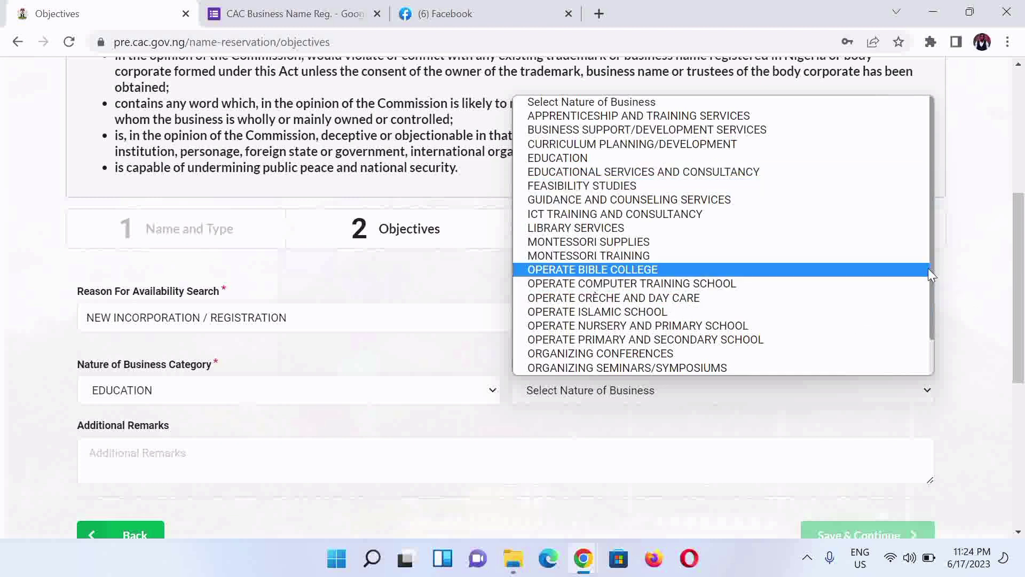
pyautogui.moveTo(931, 308); pyautogui.dragTo(933, 348)
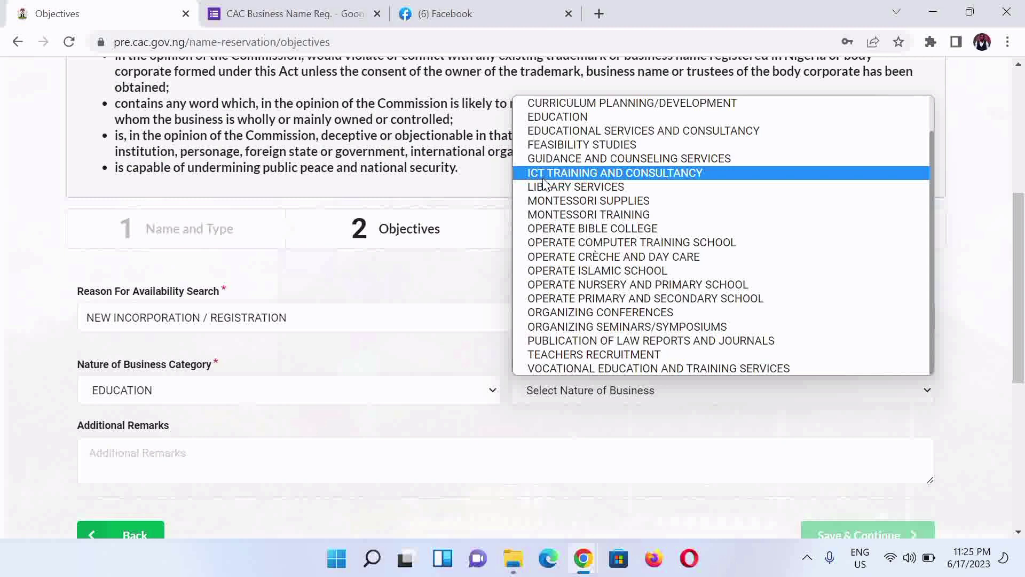
pyautogui.press('Up')
pyautogui.press('Up')
pyautogui.press('Up')
pyautogui.press('Up')
pyautogui.press('Up')
pyautogui.press('Up')
pyautogui.press('Up')
pyautogui.press('Up')
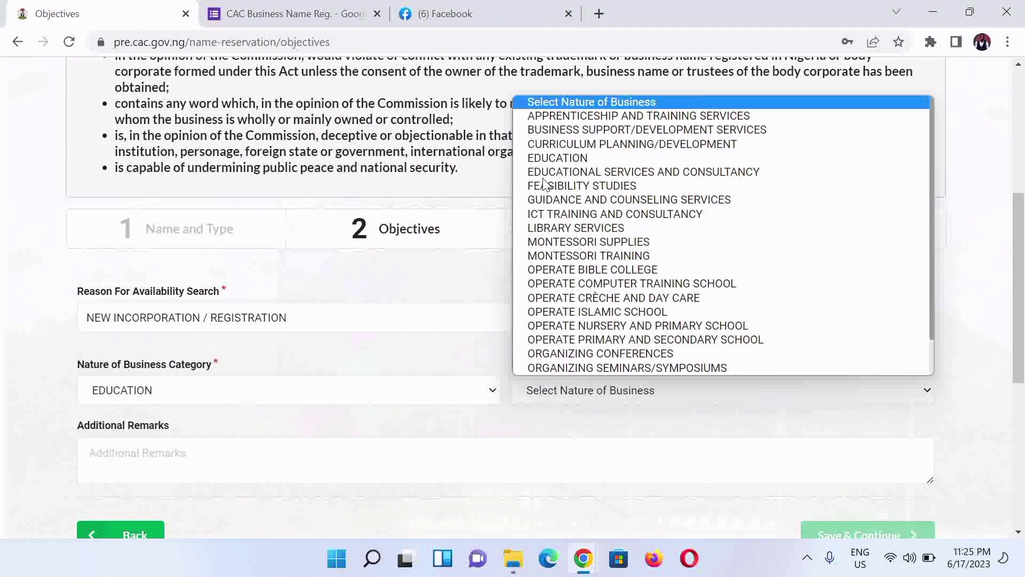
pyautogui.scroll(-1, 582, 251)
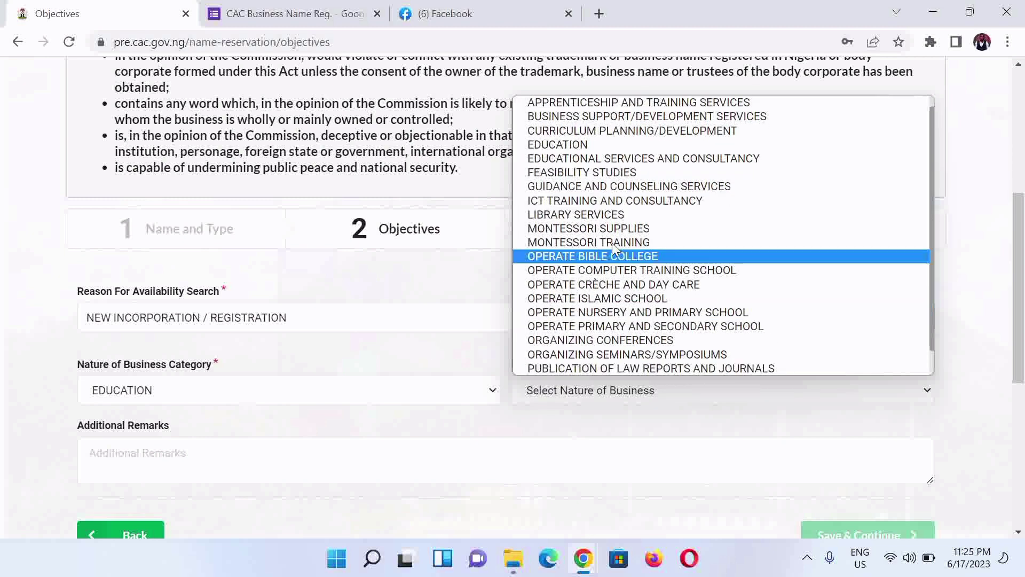
# Step: Select ICT TRAINING AND CONSULTANCY, paste the blockchain and cryptocurrency training remarks, and save the objectives
pyautogui.click(581, 205)
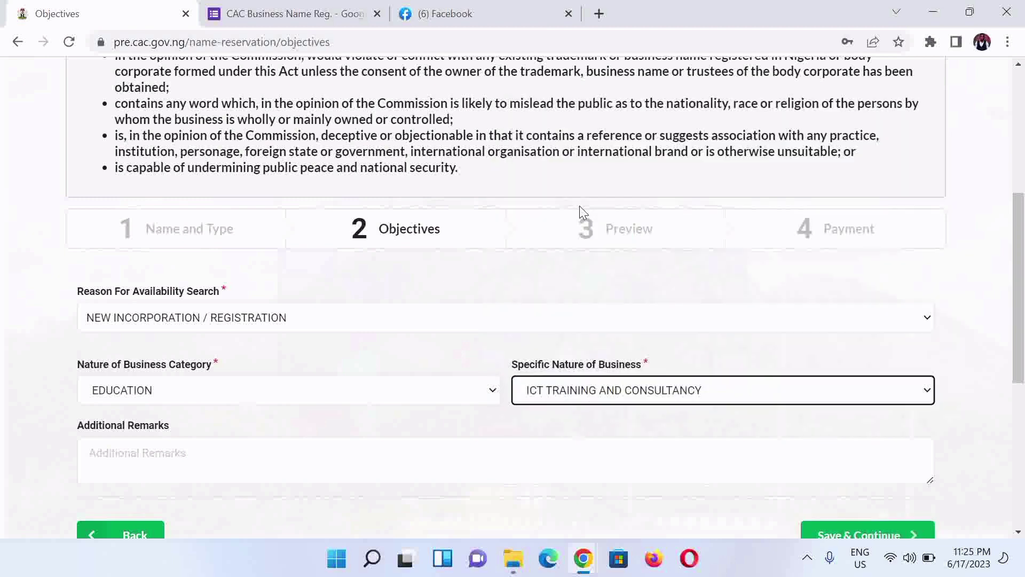
pyautogui.click(225, 466)
pyautogui.write('TRAINING AND TUTORING ON BLOCKCHAIN TECHNOLOGY, DIGITAL MARKETING, CRYPTOCURRENCY AND GENERAL FINANCIAL SERVICES AND MERCHANDISE')
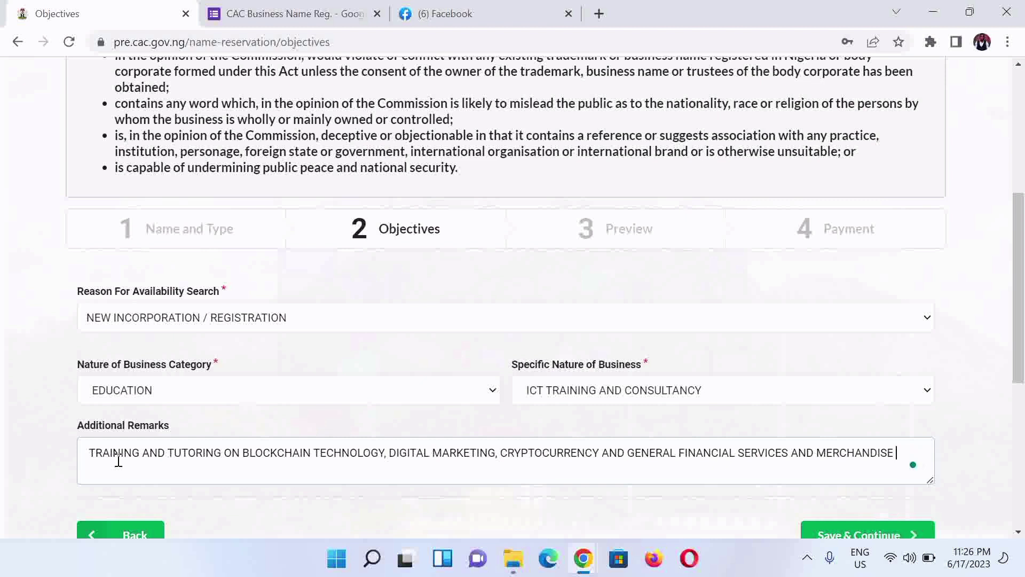
pyautogui.write('NKK')
pyautogui.press('BackSpace')
pyautogui.press('BackSpace')
pyautogui.press('BackSpace')
pyautogui.press('BackSpace')
pyautogui.moveTo(1016, 321); pyautogui.dragTo(1015, 406)
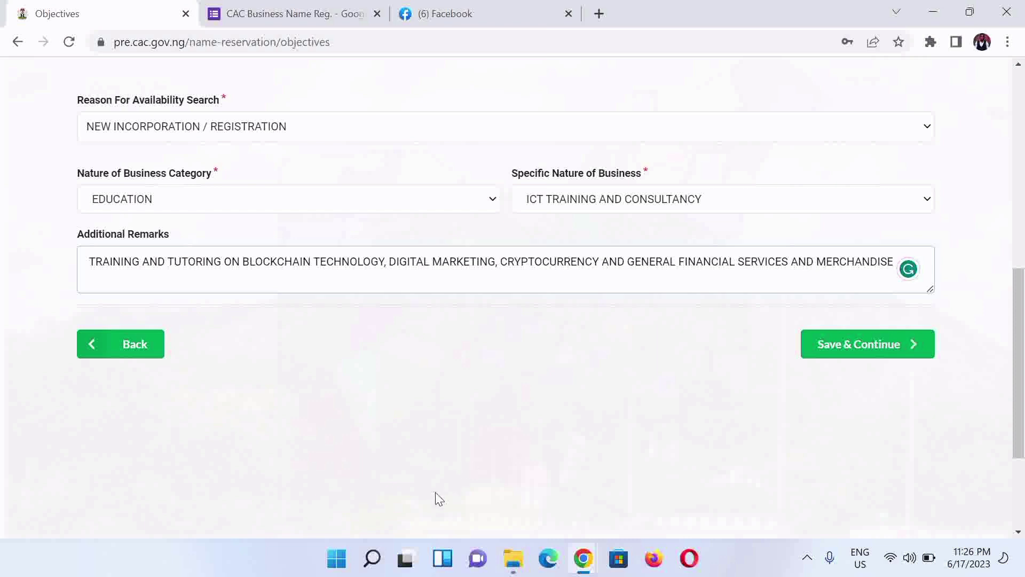
pyautogui.click(841, 348)
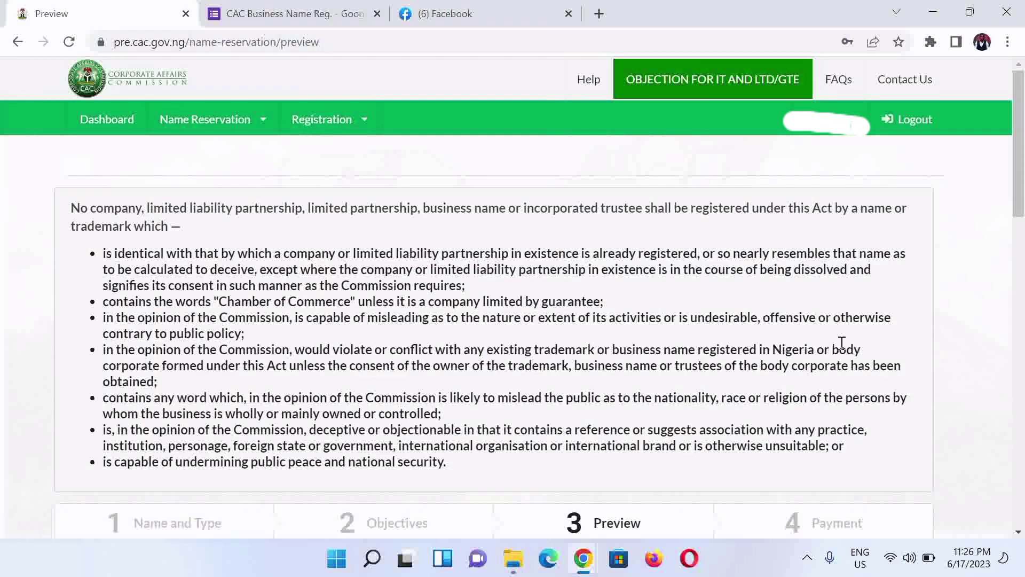
# Step: Check the proposed names and objectives on the Preview page, then save to reach Payment
pyautogui.moveTo(1020, 179); pyautogui.dragTo(1022, 285)
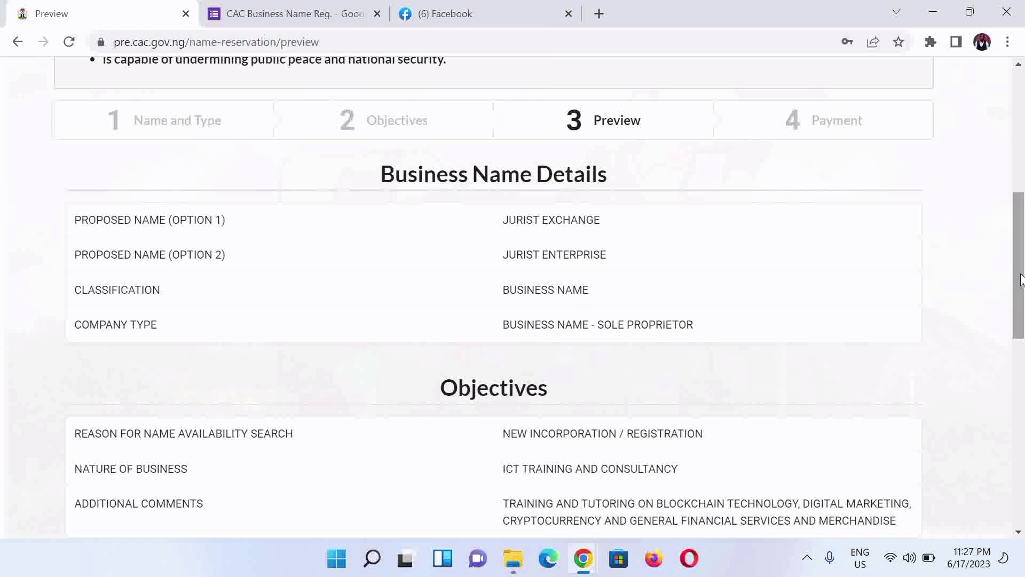
pyautogui.moveTo(1022, 281); pyautogui.dragTo(1019, 321)
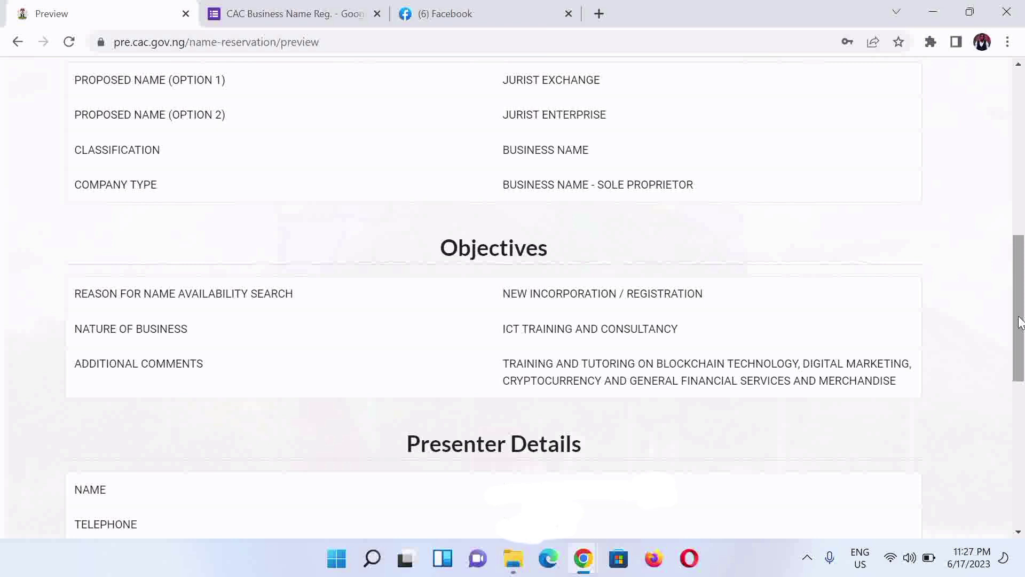
pyautogui.scroll(-5, 839, 393)
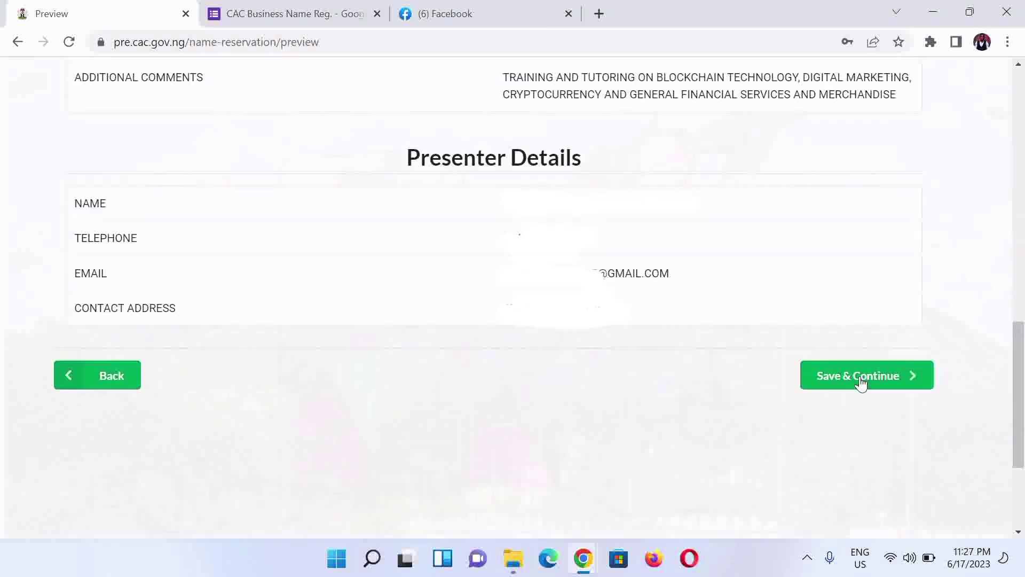
pyautogui.click(860, 376)
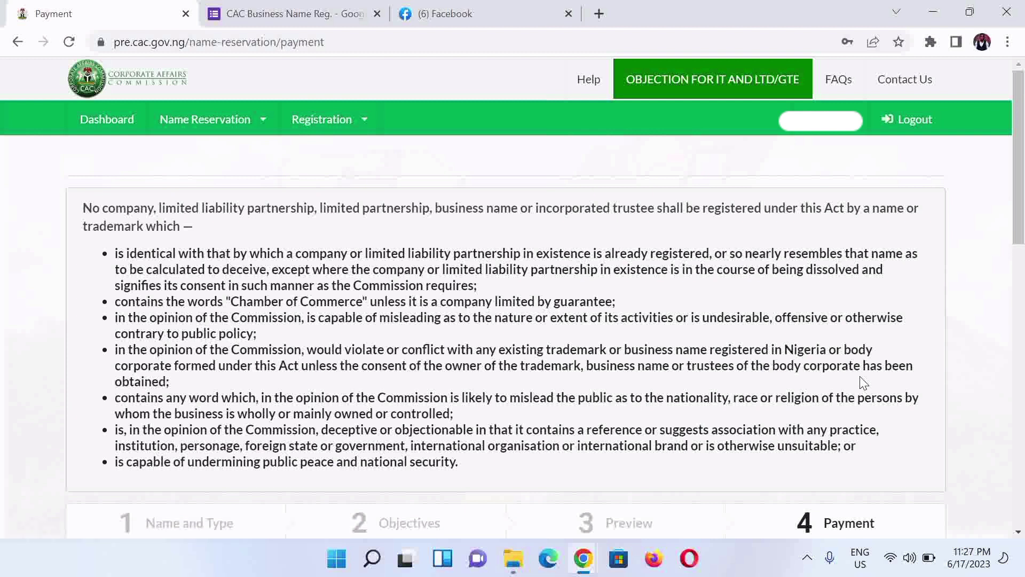
# Step: Choose Remita under PAY VIA for the ₦500.00 name reservation fee
pyautogui.moveTo(1021, 226); pyautogui.dragTo(1022, 470)
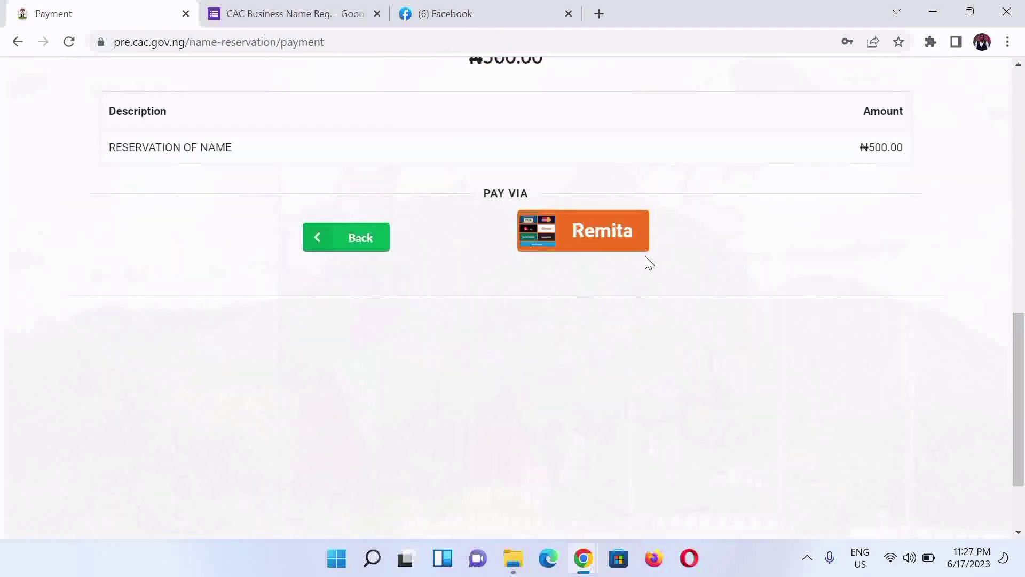
pyautogui.click(605, 243)
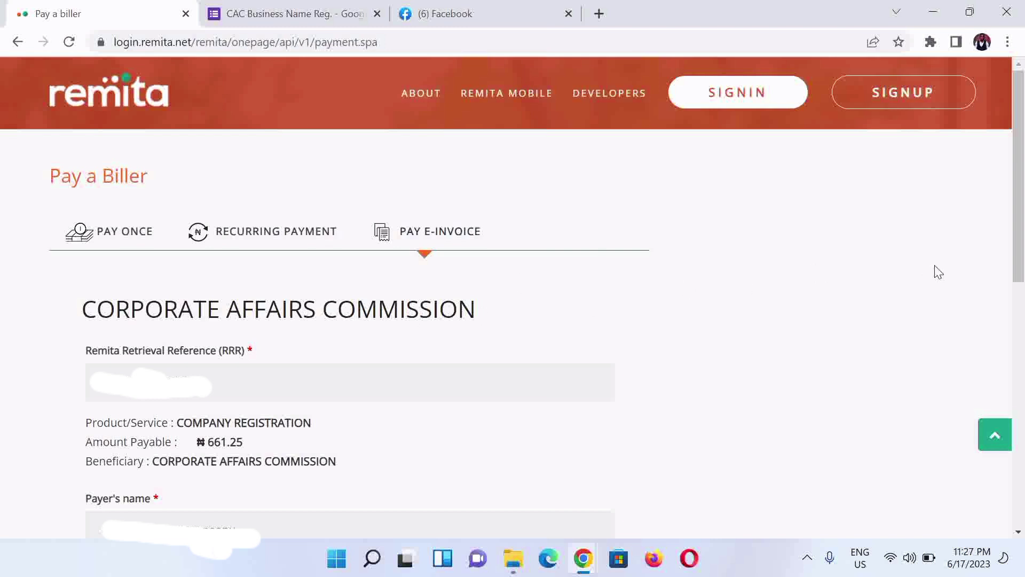
# Step: Submit the payer details, enter the card's CVV, and pay NGN 663.94 by card
pyautogui.scroll(-8, 137, 328)
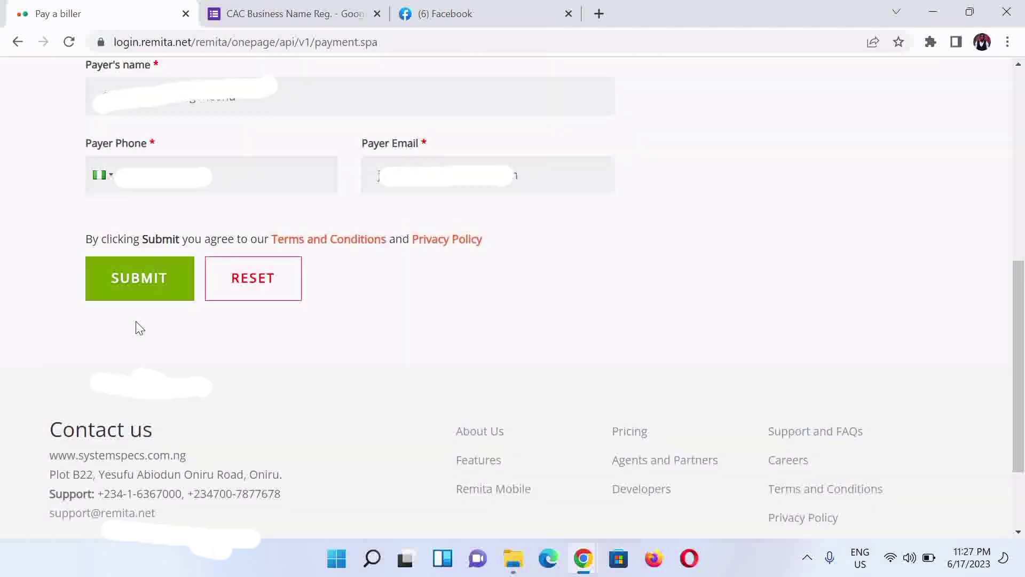
pyautogui.click(115, 283)
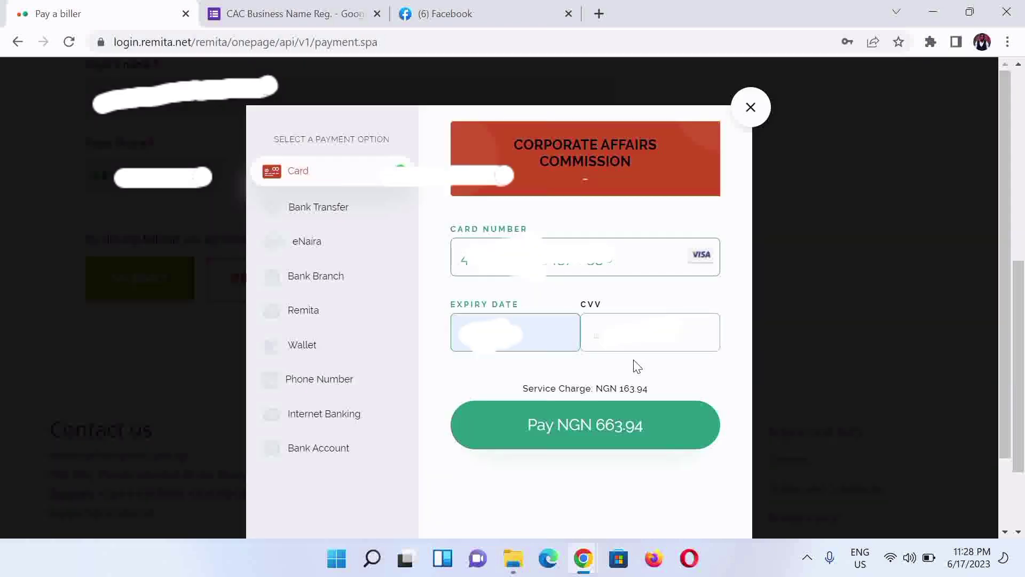
pyautogui.write('••')
pyautogui.click(574, 441)
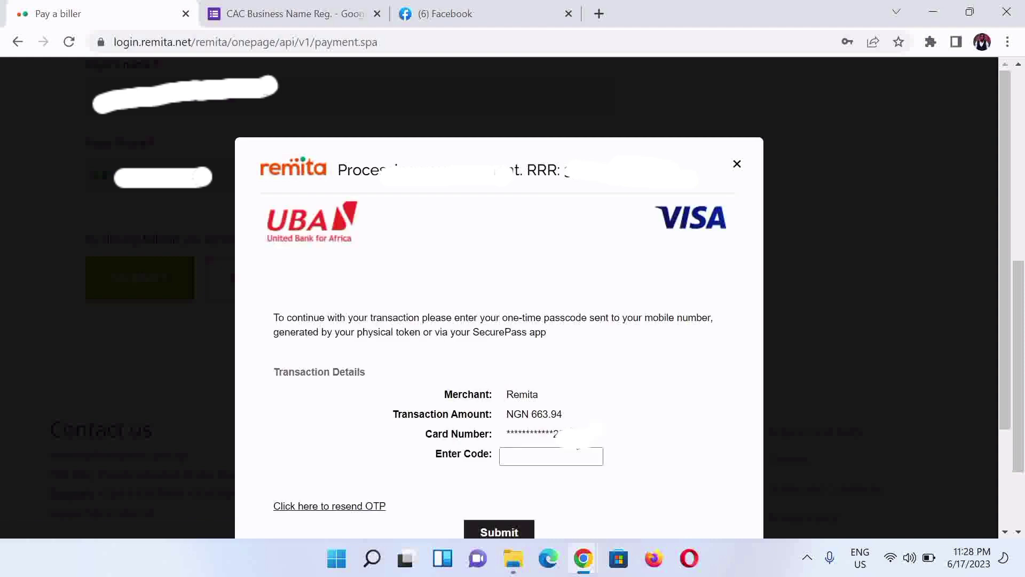
# Step: Enter the one-time passcode sent to the phone and submit it to authorise payment
pyautogui.click(533, 453)
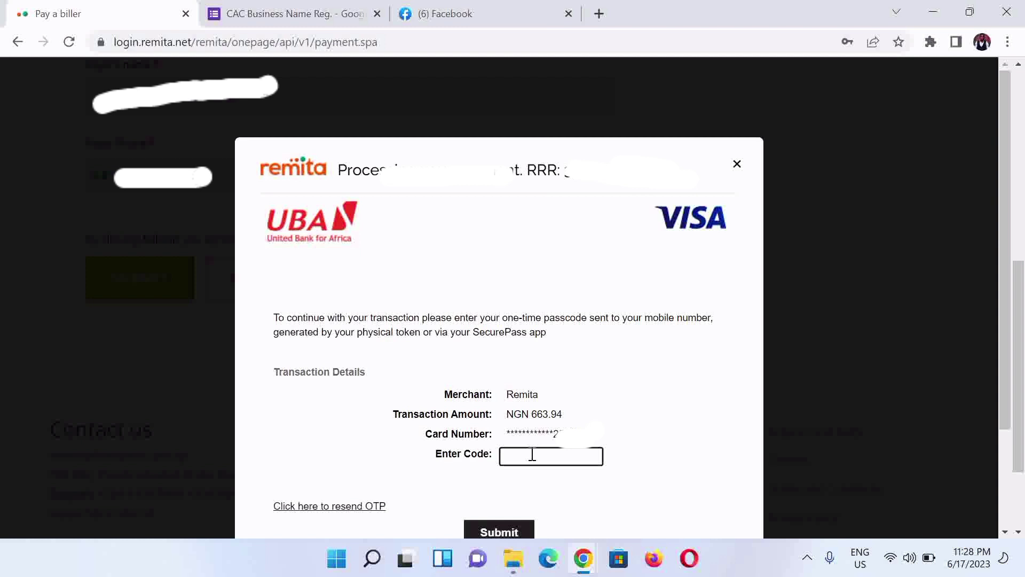
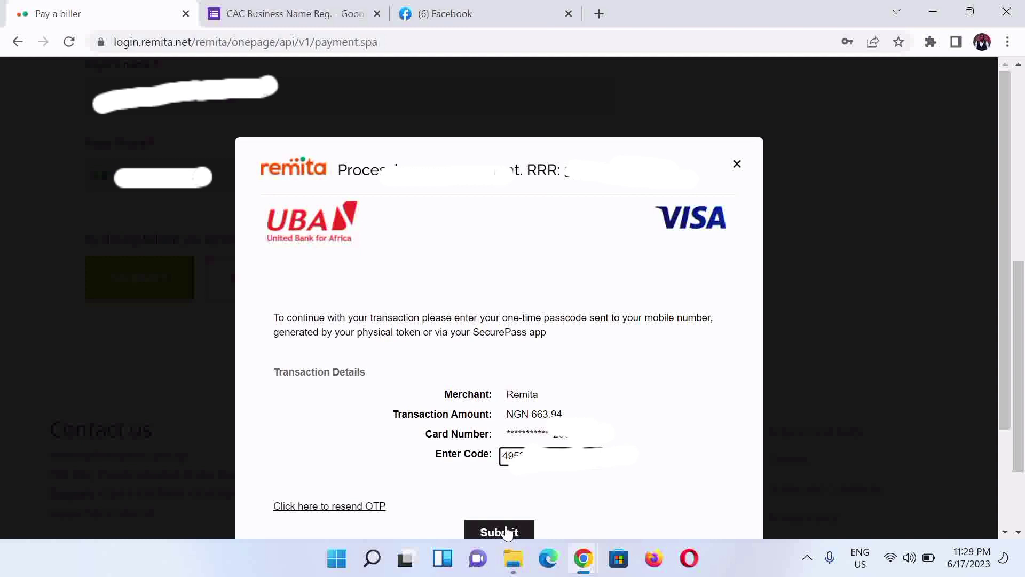
pyautogui.click(505, 532)
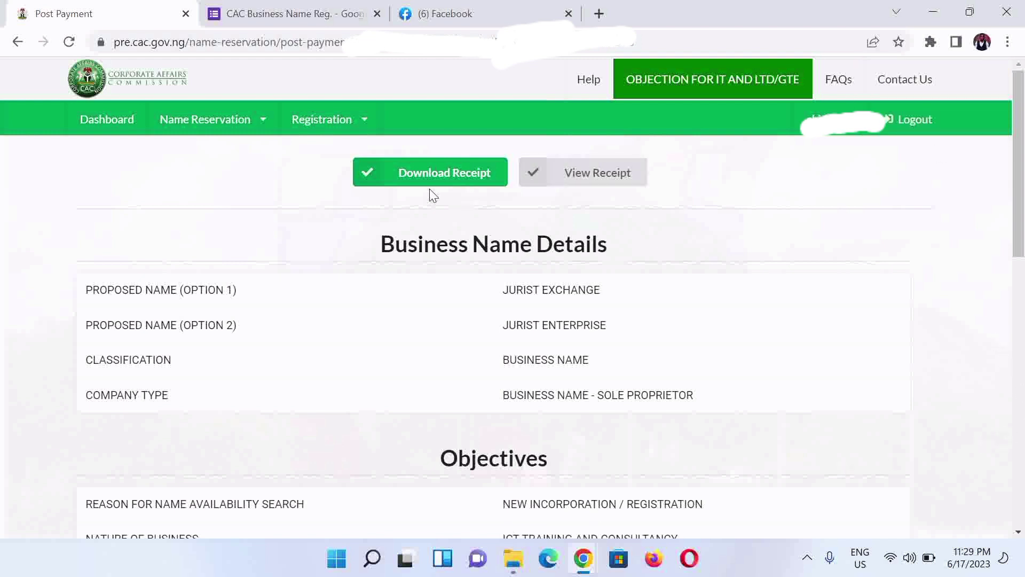
# Step: Download the payment receipt as cac_receipt.pdf from the Post Payment page
pyautogui.click(412, 173)
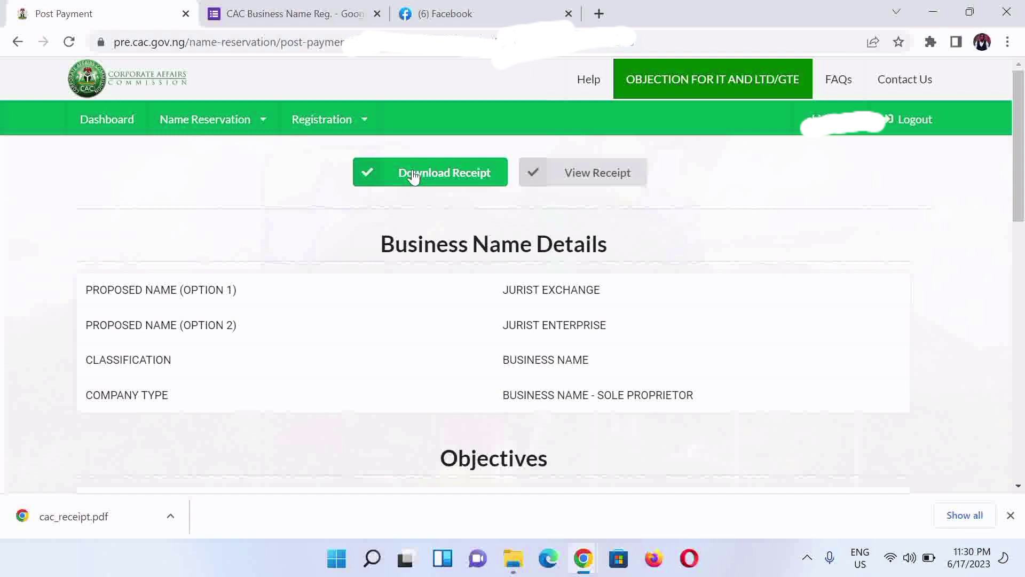
# Step: Return to the dashboard showing 1 pending name reservation and dismiss the cac_receipt.pdf notice
pyautogui.click(107, 119)
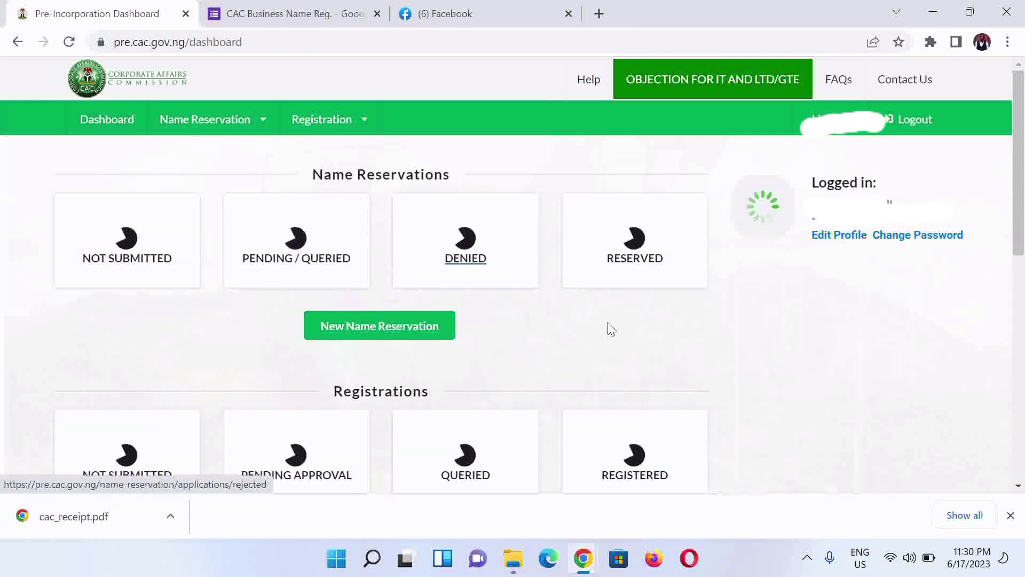
pyautogui.click(1014, 520)
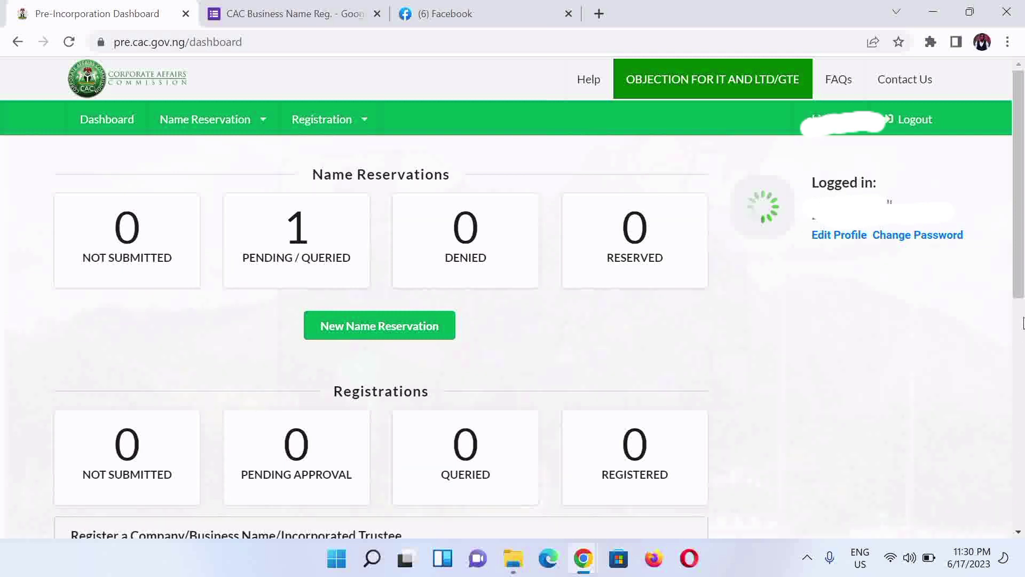